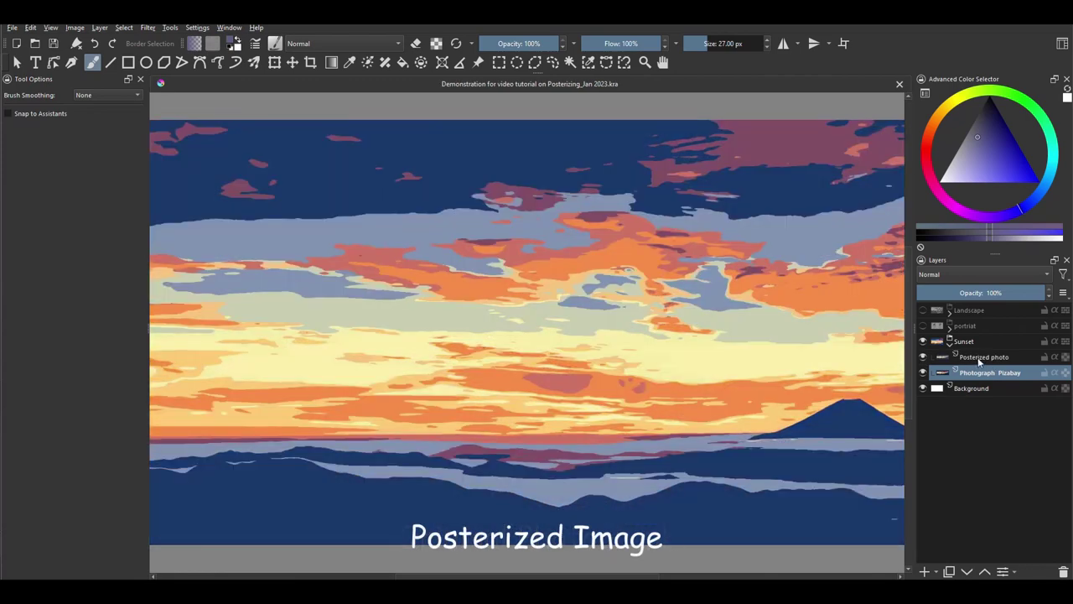
Select the Posterized photo layer and gather its flat colours as swatches in the Advanced Color Selector.
click(979, 358)
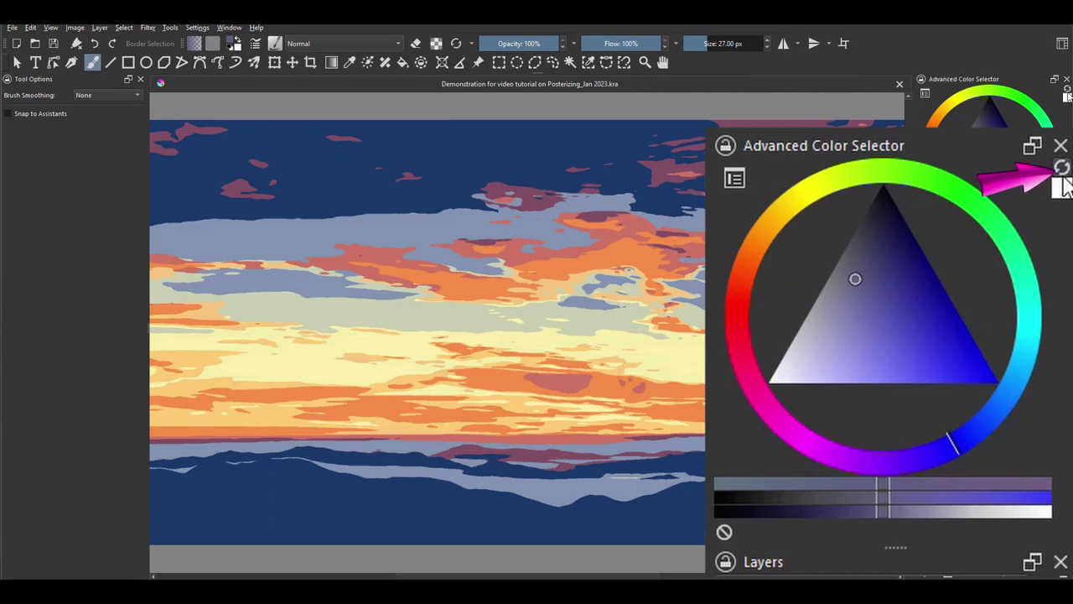
click(1067, 89)
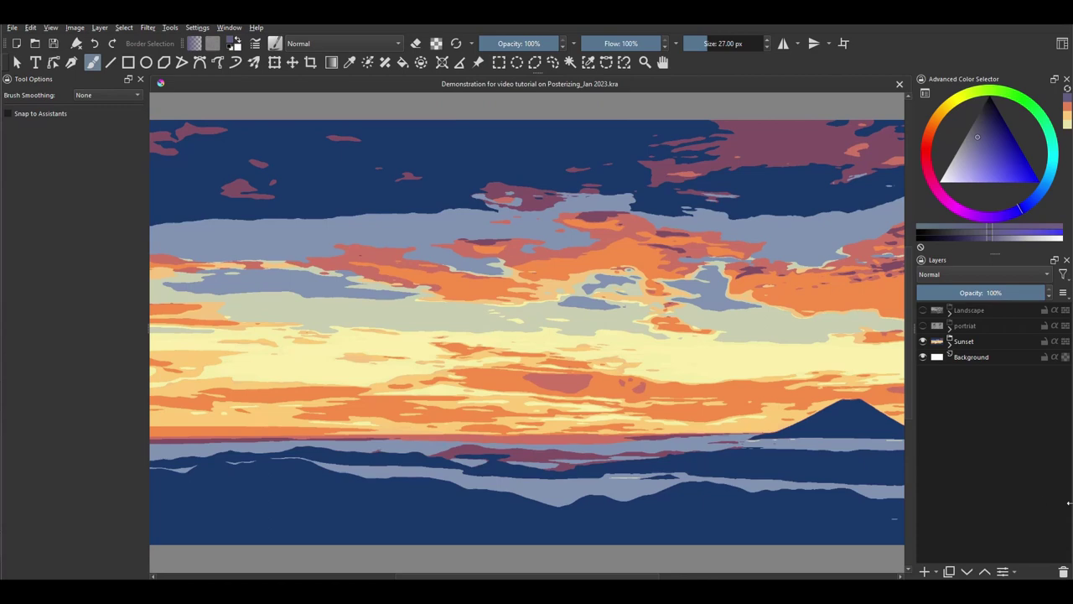
Toggle layer visibility to compare the sunset, the landscape original, and the shadows and highlights posterized versions.
click(923, 341)
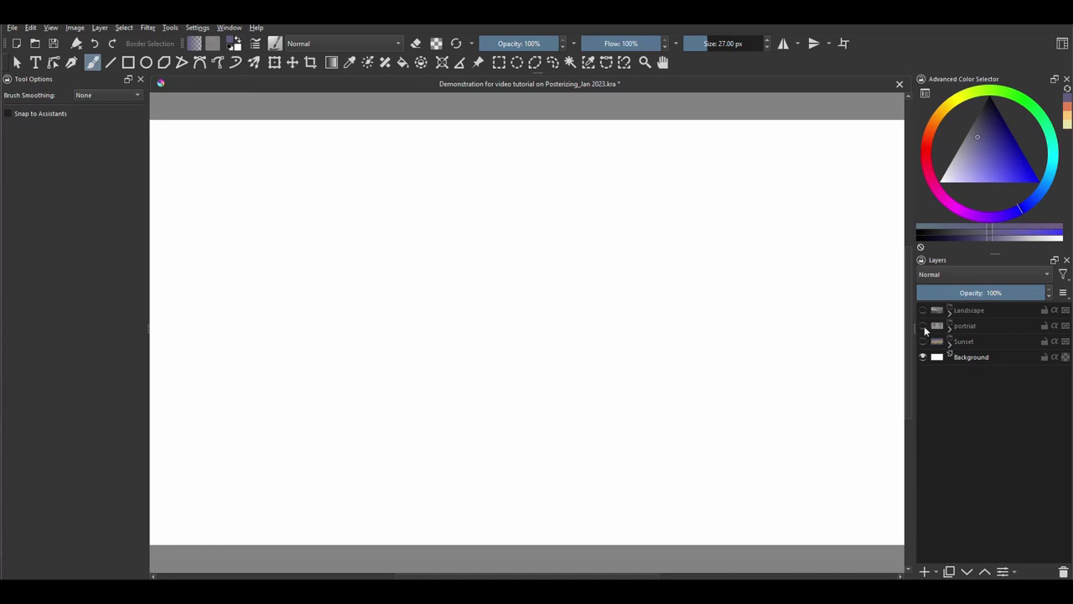
click(923, 326)
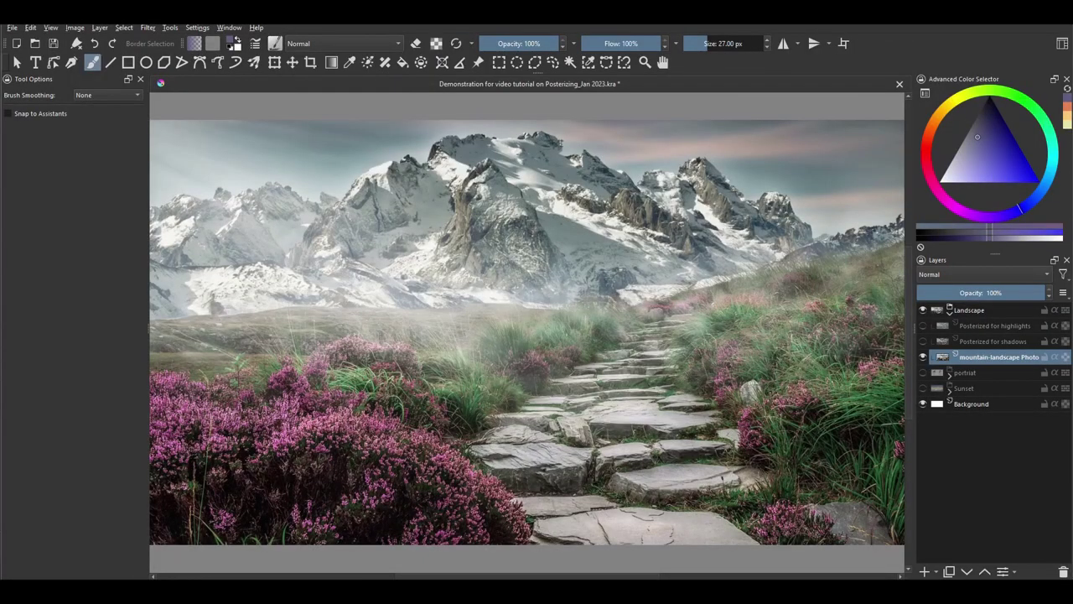
click(923, 358)
click(923, 341)
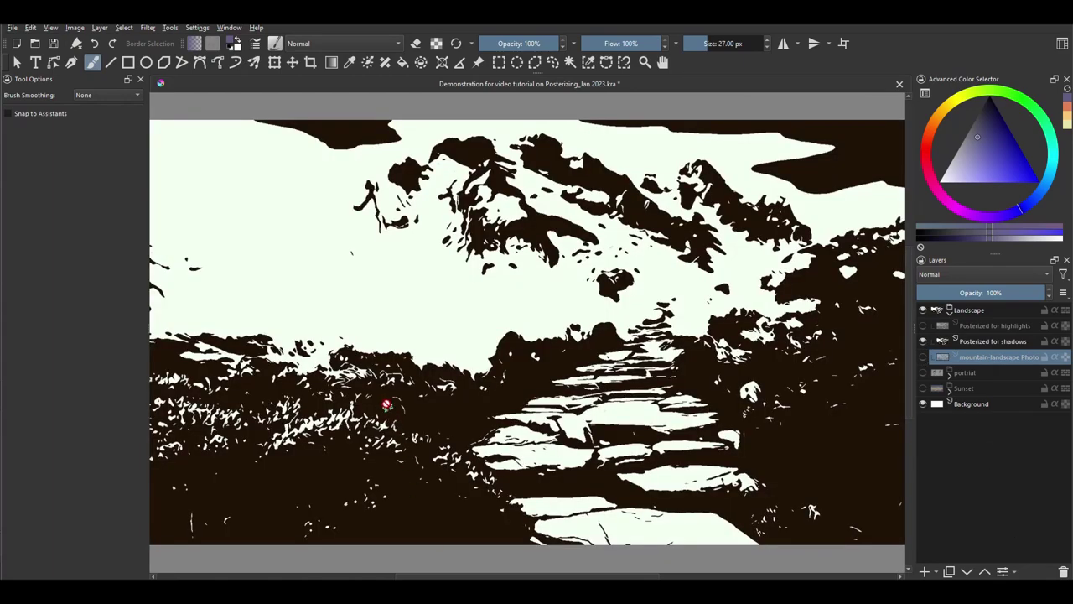
click(923, 342)
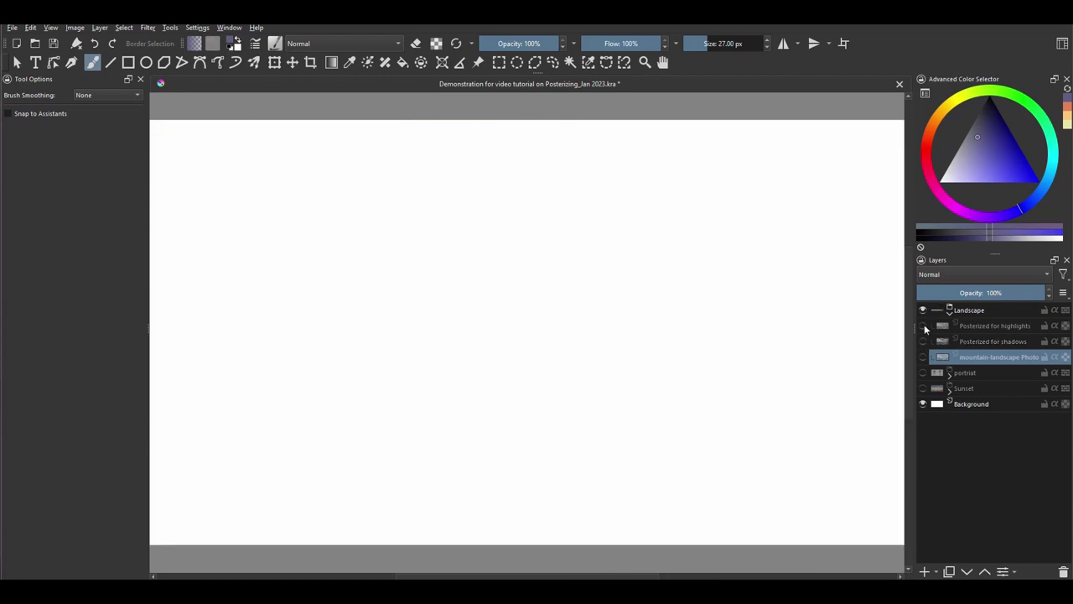
click(923, 326)
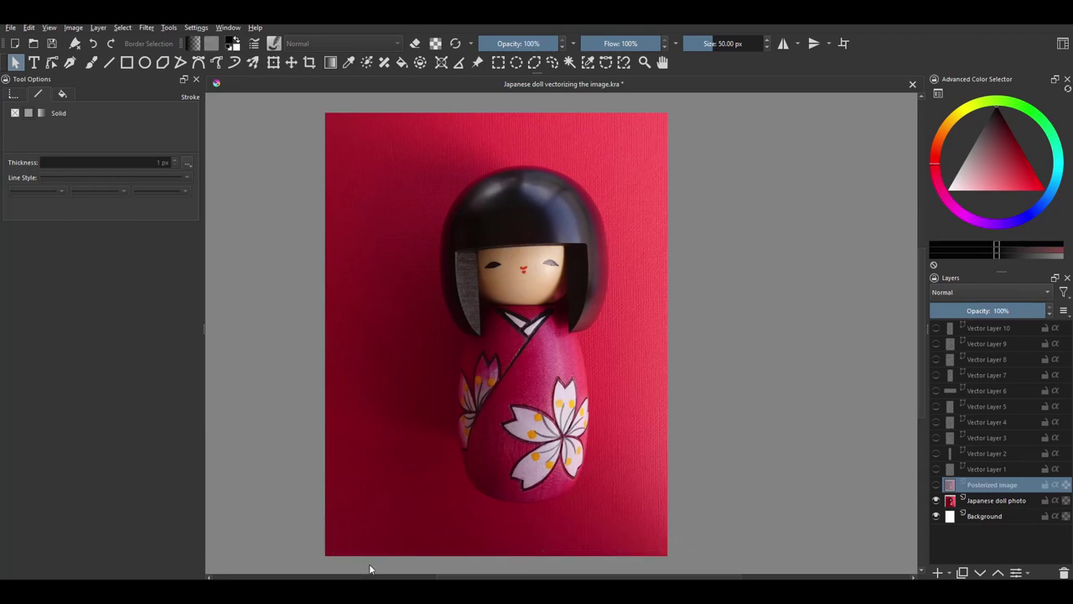
Show the Posterized image and Vector Layers 1–10, then make Vector Layer 10 active.
click(936, 486)
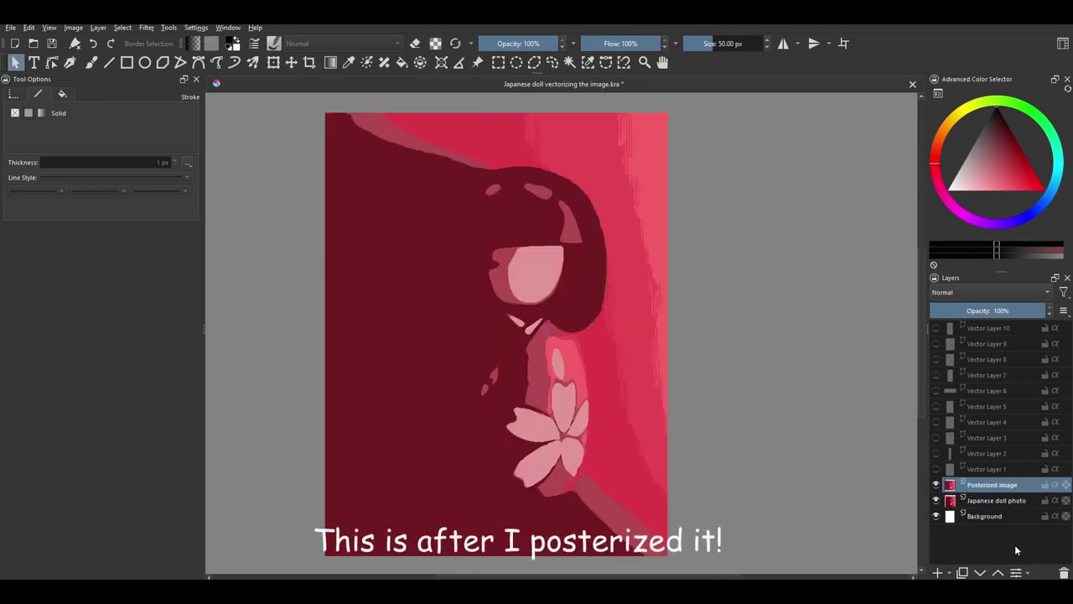
click(936, 469)
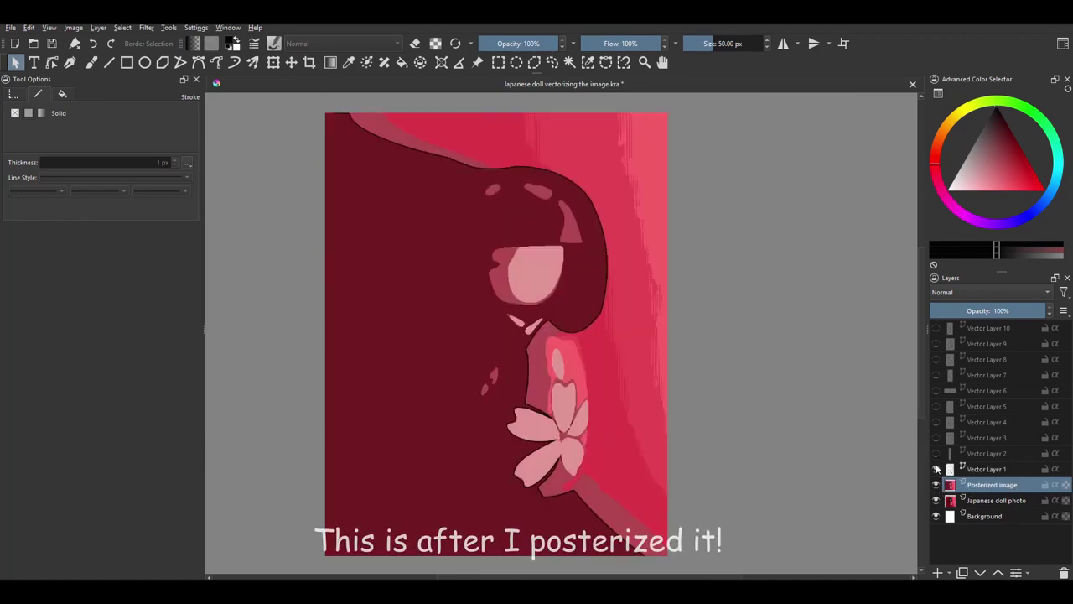
click(937, 453)
click(937, 437)
click(937, 422)
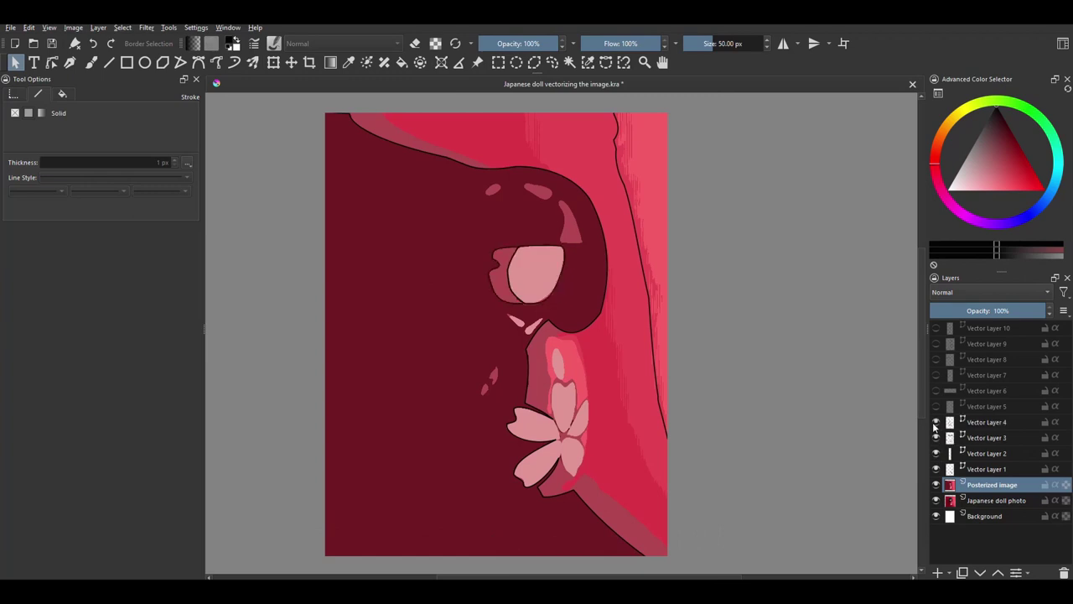
click(937, 407)
click(937, 391)
click(937, 375)
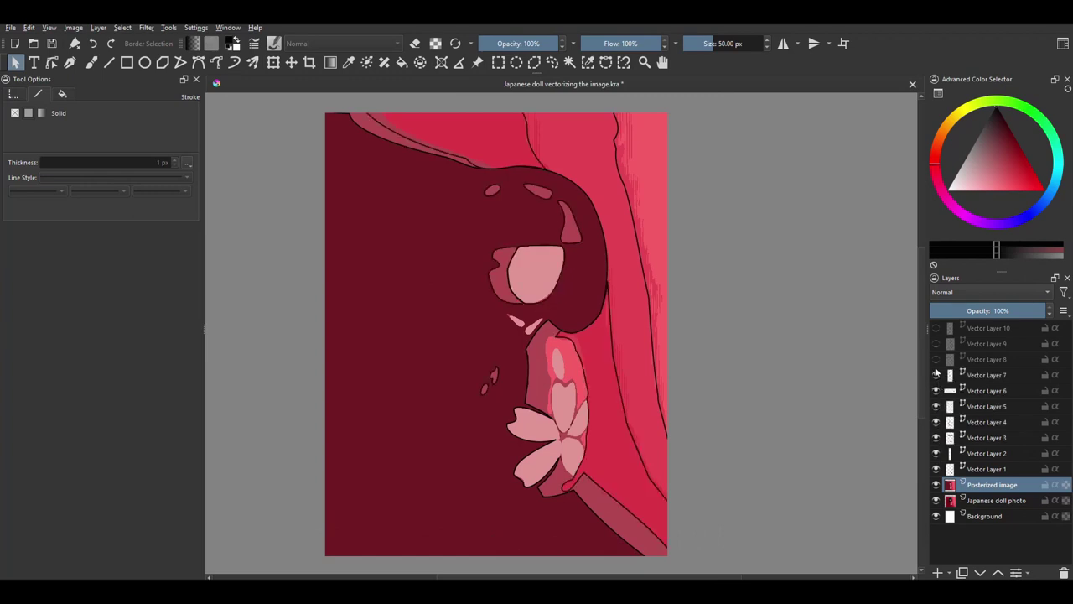
click(937, 359)
click(937, 344)
click(937, 328)
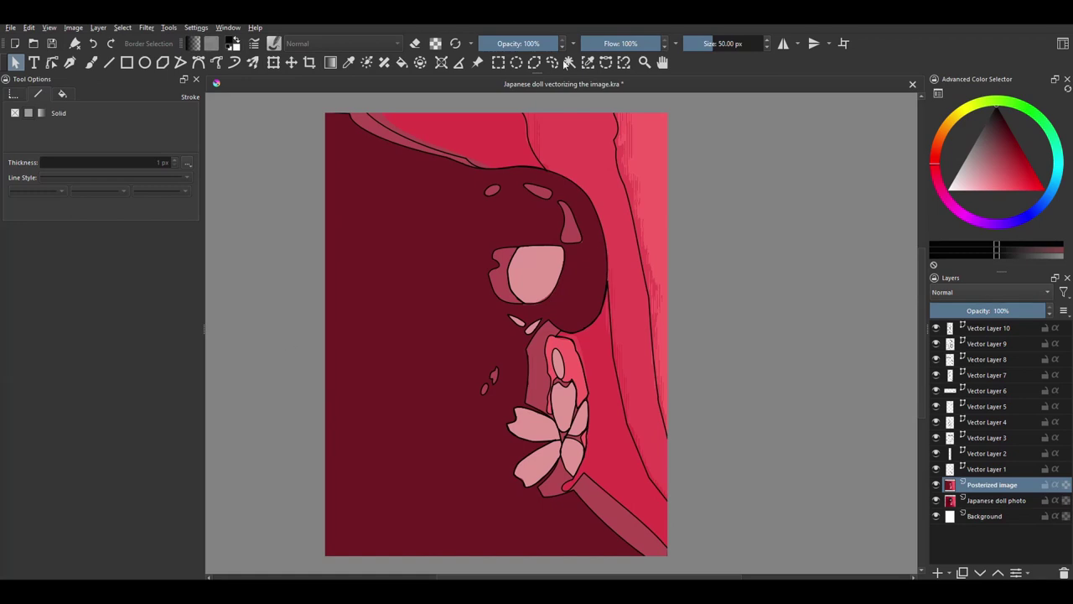
click(987, 328)
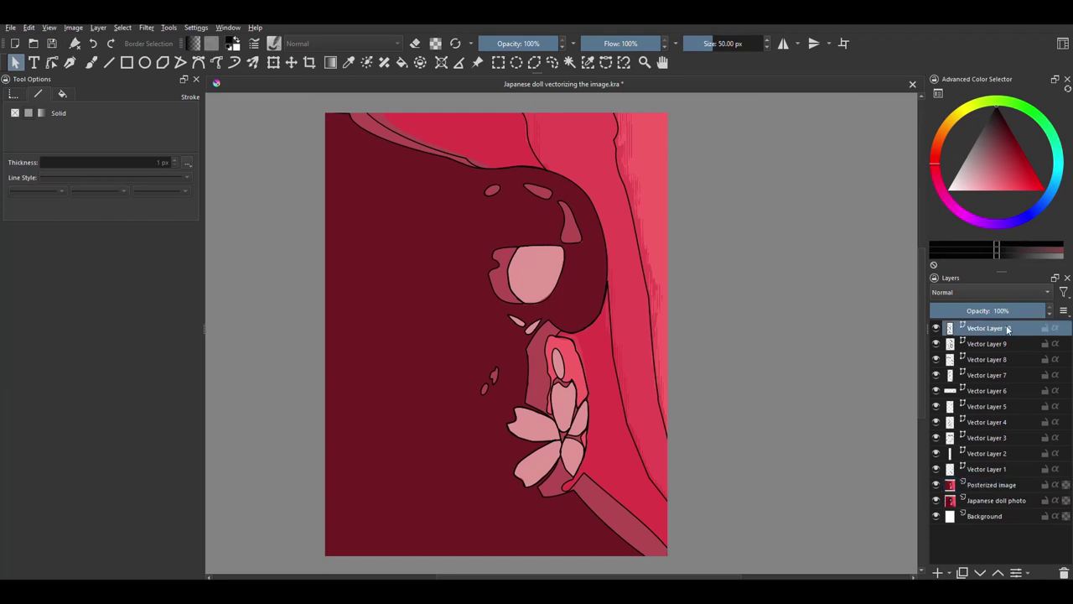
Merge the vector layers down with Ctrl+E, then select the face, eye, highlight and flower shapes.
key(ctrl+e)
key(ctrl+e)
key(ctrl+e)
key(ctrl+e)
key(ctrl+e)
key(ctrl+e)
key(ctrl+e)
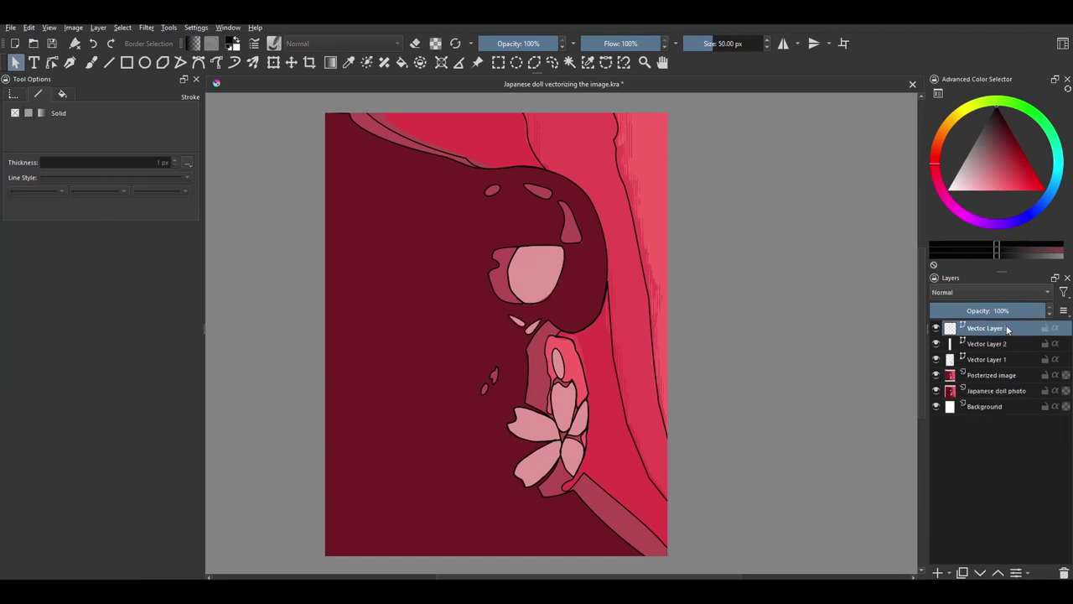
key(ctrl+e)
key(ctrl+e)
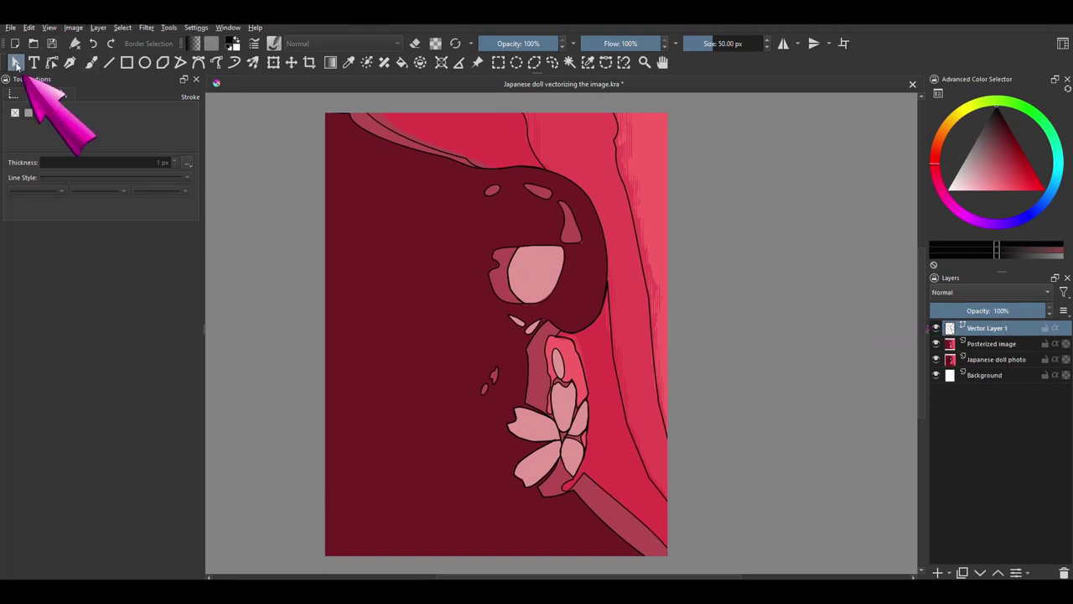
click(541, 271)
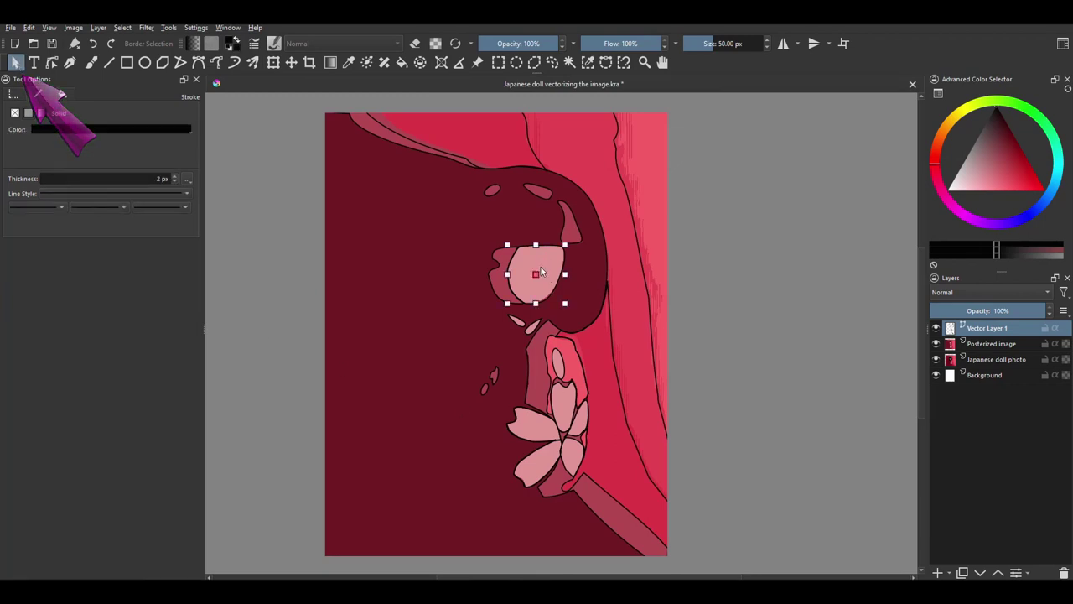
click(493, 192)
click(541, 189)
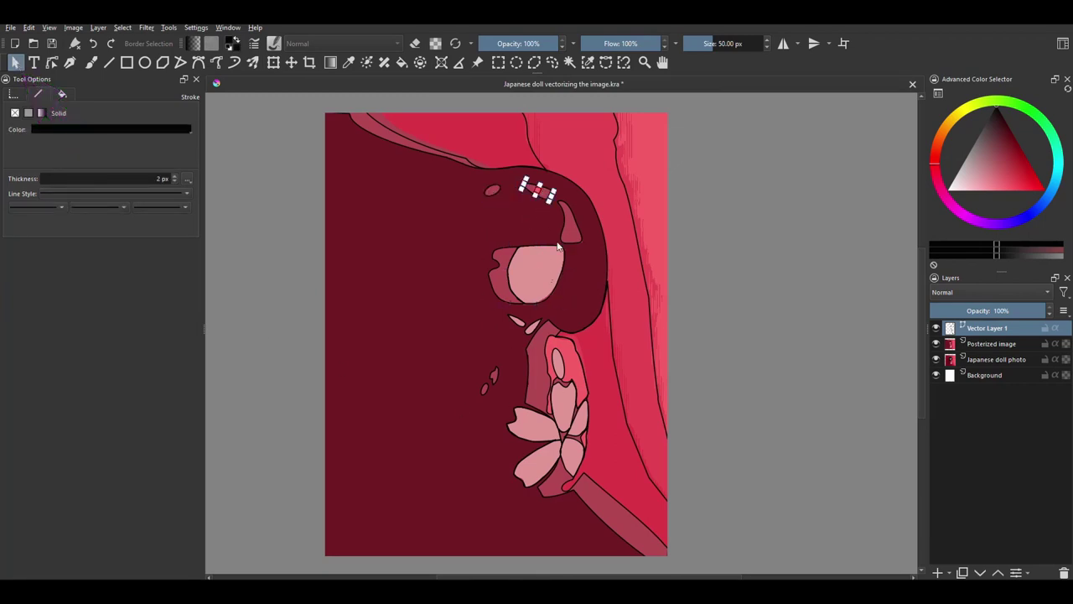
click(569, 232)
click(565, 417)
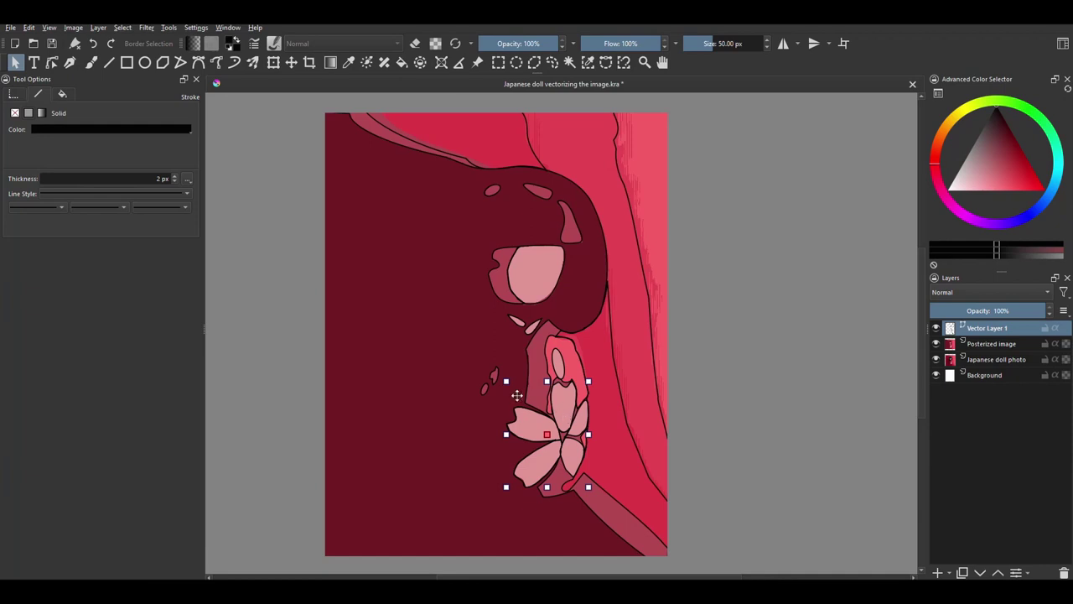
click(485, 391)
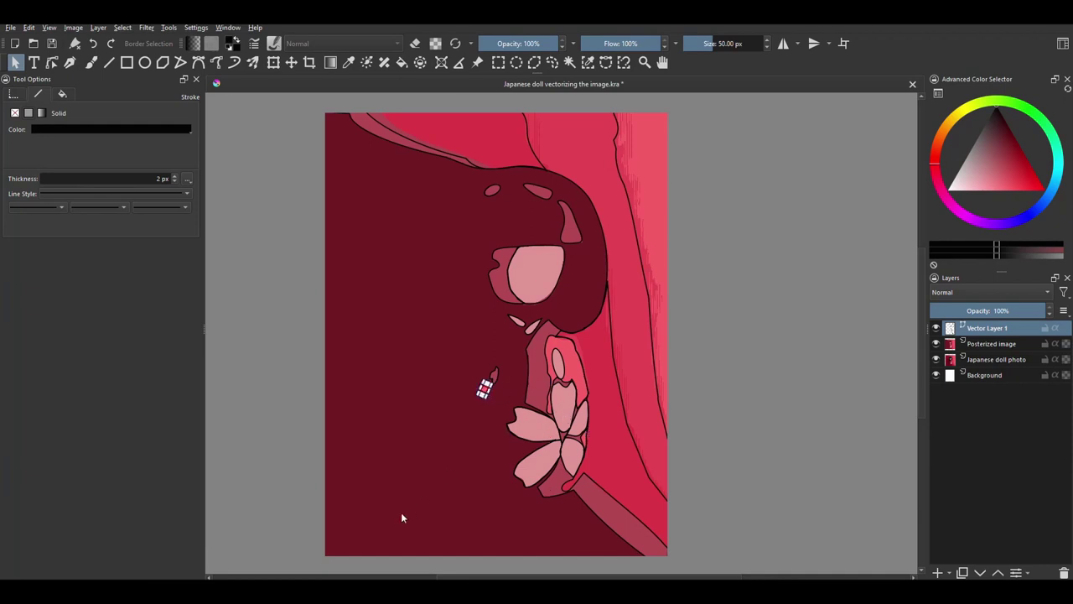
Inspect the flower, eye and highlight path nodes with the Edit Shapes tool, then activate the Posterized image layer.
click(52, 63)
click(549, 432)
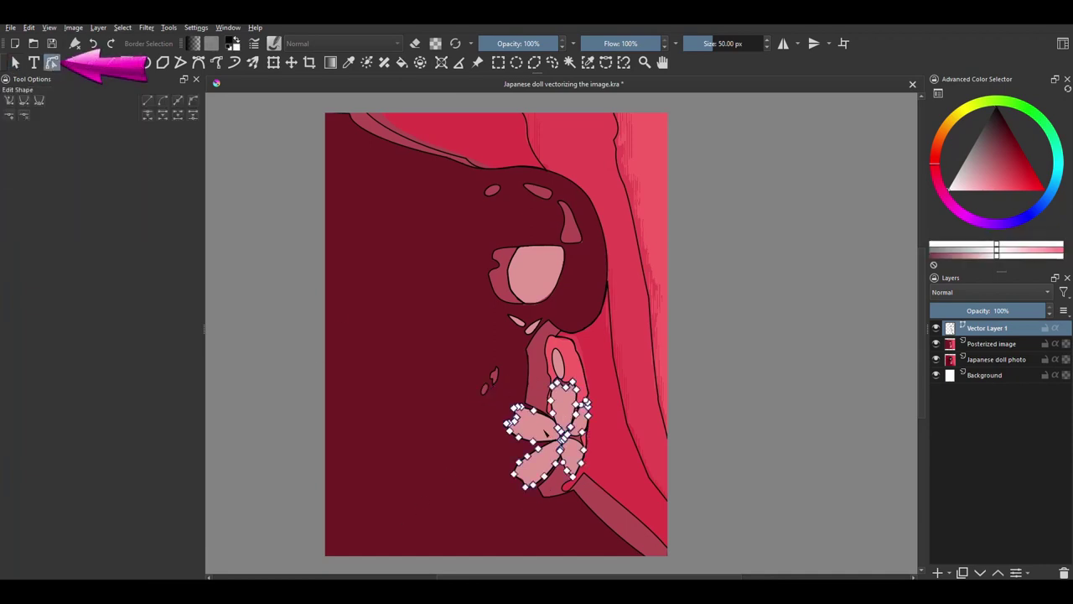
click(557, 290)
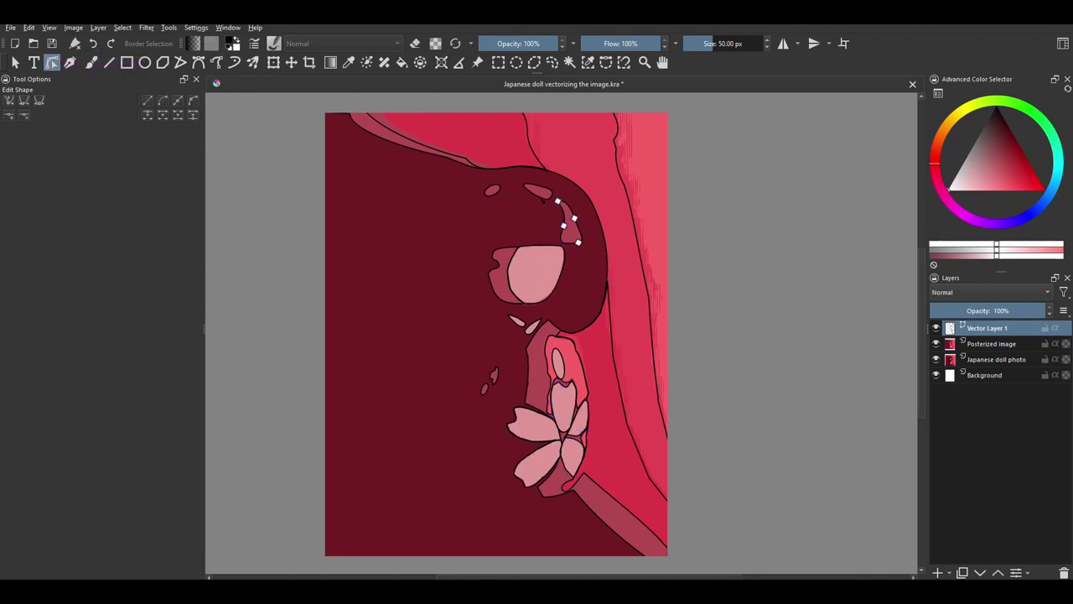
click(538, 191)
click(995, 344)
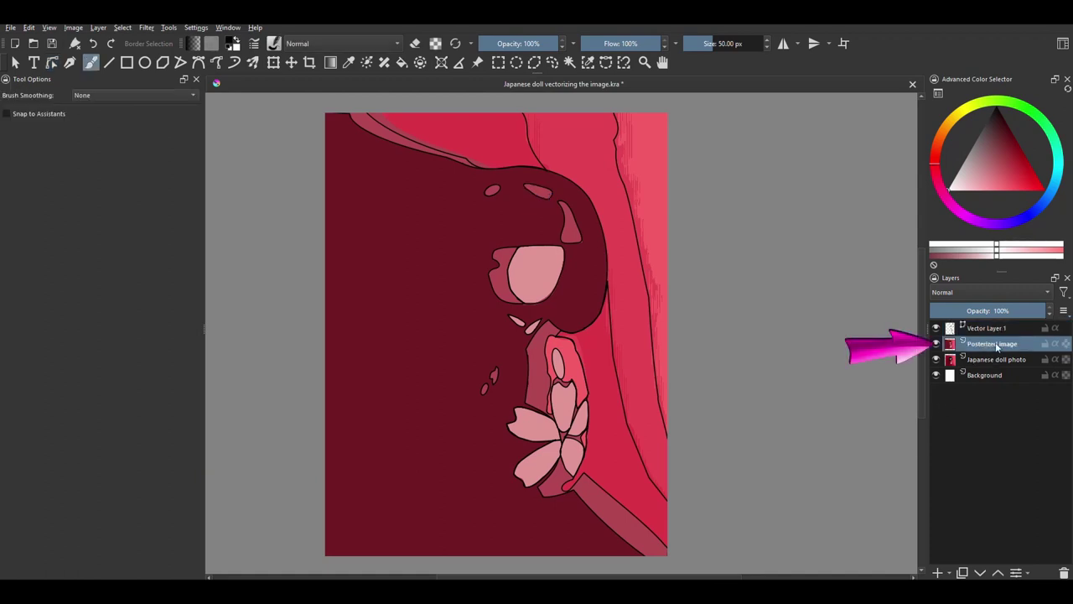
Give the doll's eye shape on Vector Layer 1 a solid fill colour.
click(1067, 91)
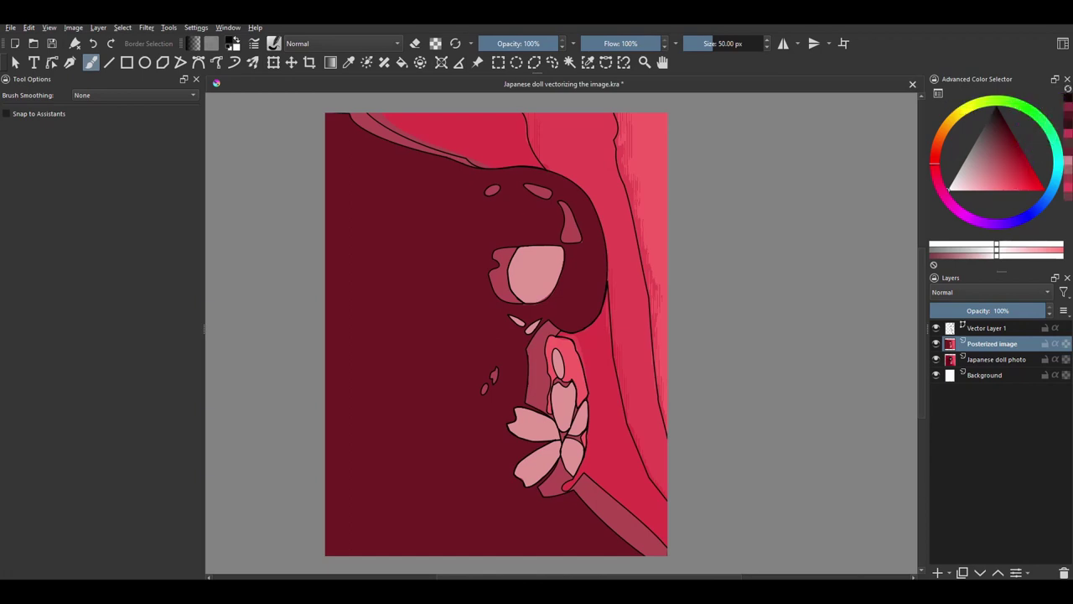
click(985, 328)
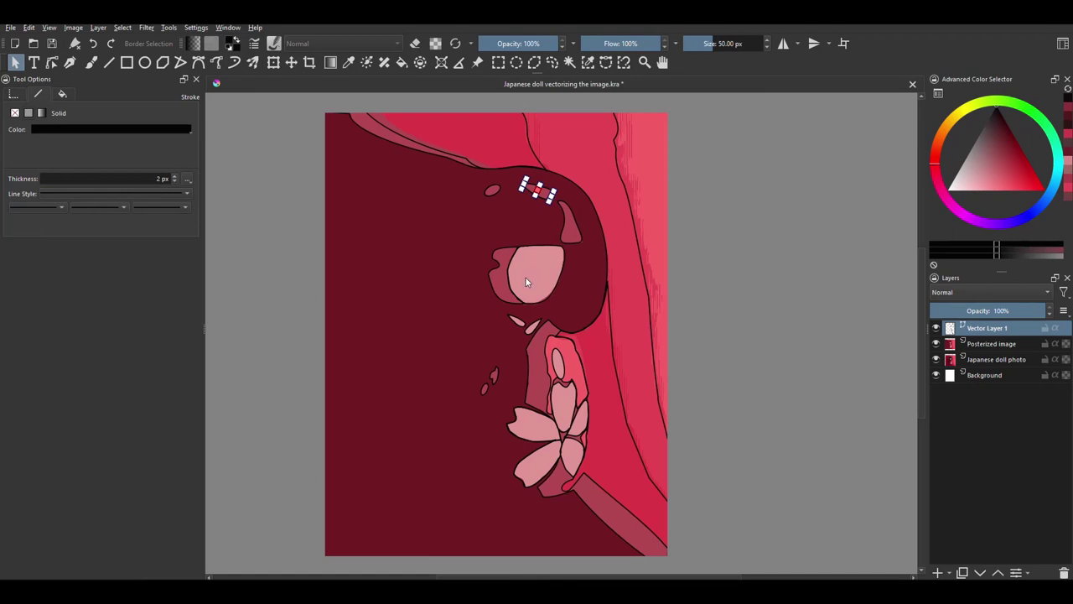
click(541, 273)
click(59, 96)
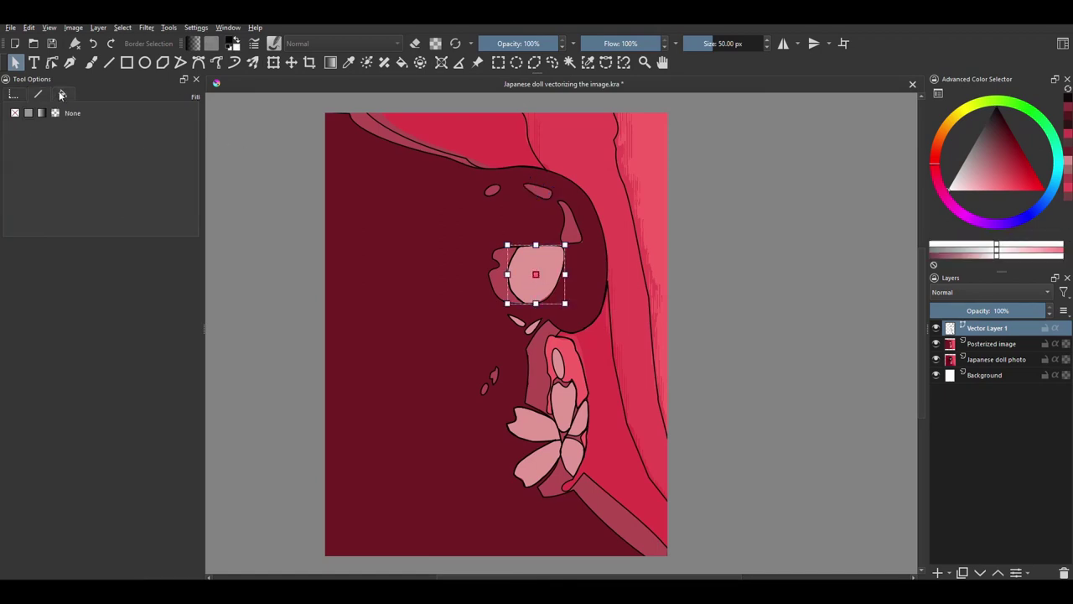
click(29, 114)
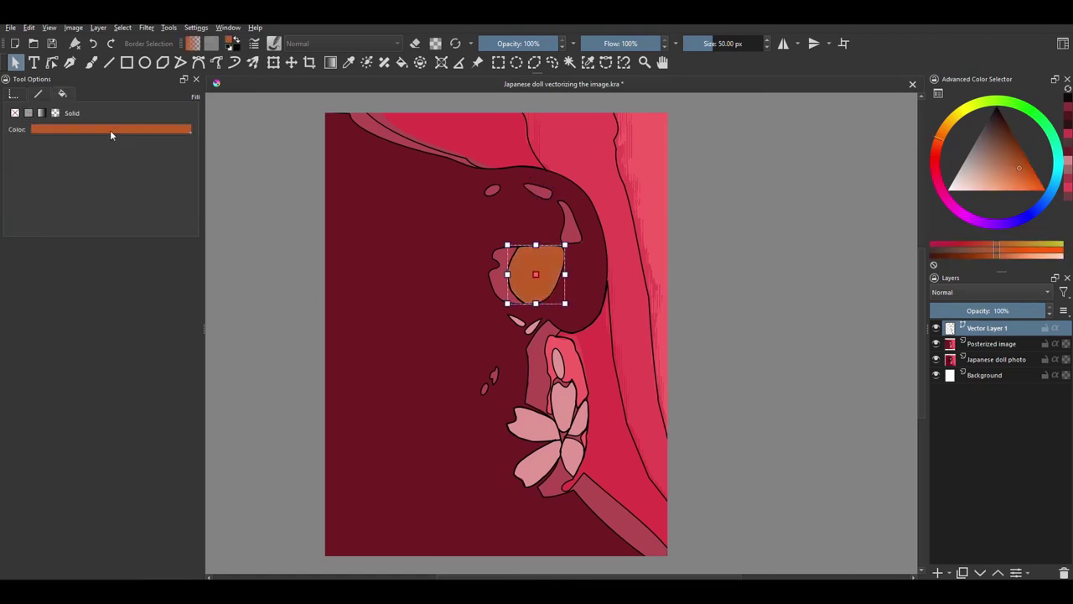
click(67, 127)
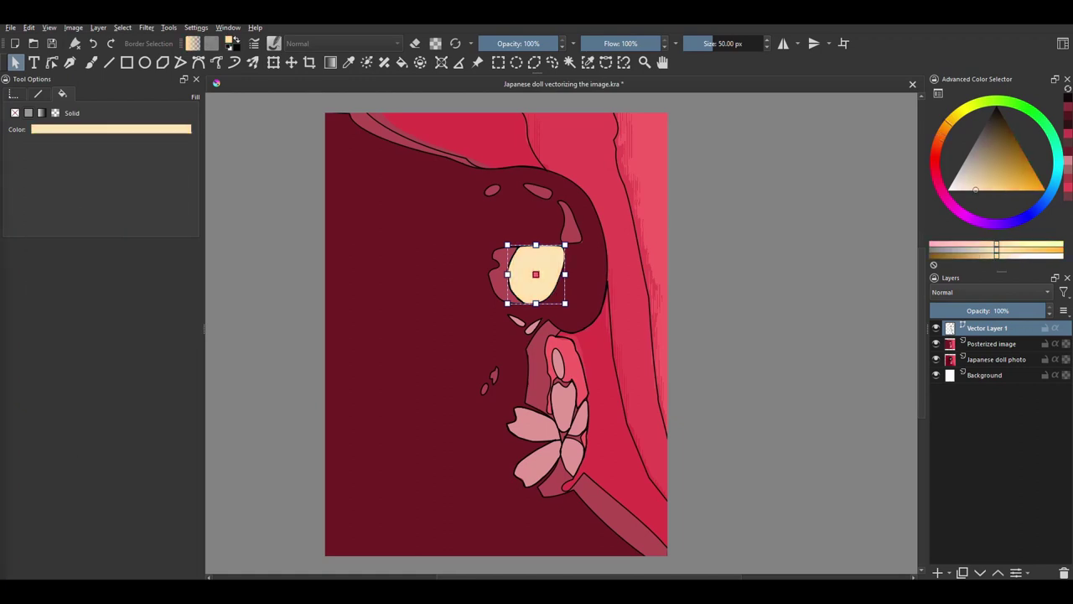
Fill the flower shape with a new colour shifted toward yellow.
click(571, 410)
click(1007, 147)
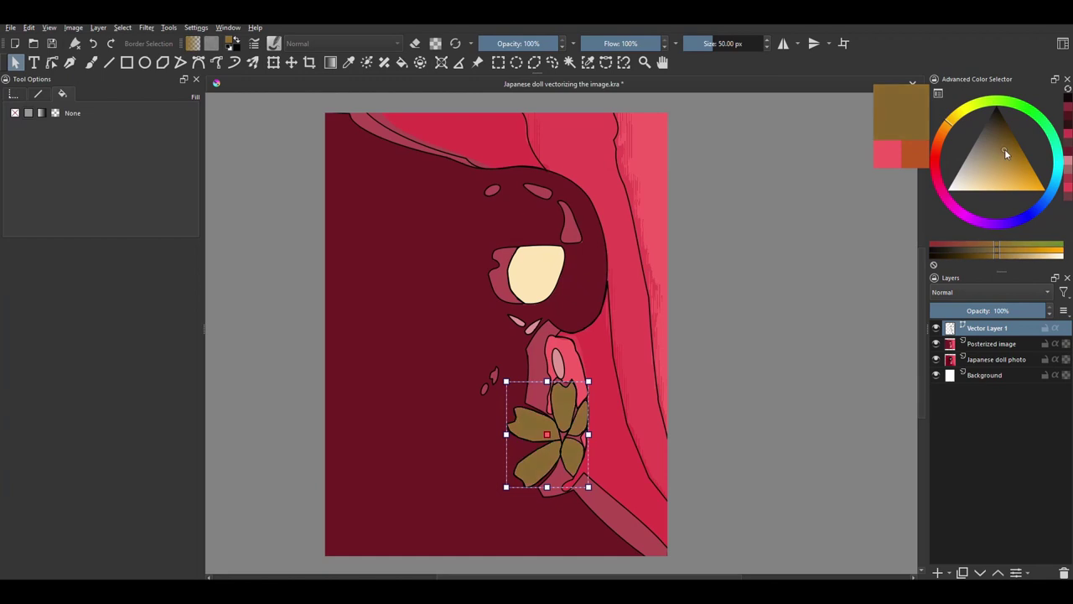
click(936, 155)
drag(935, 155, 968, 111)
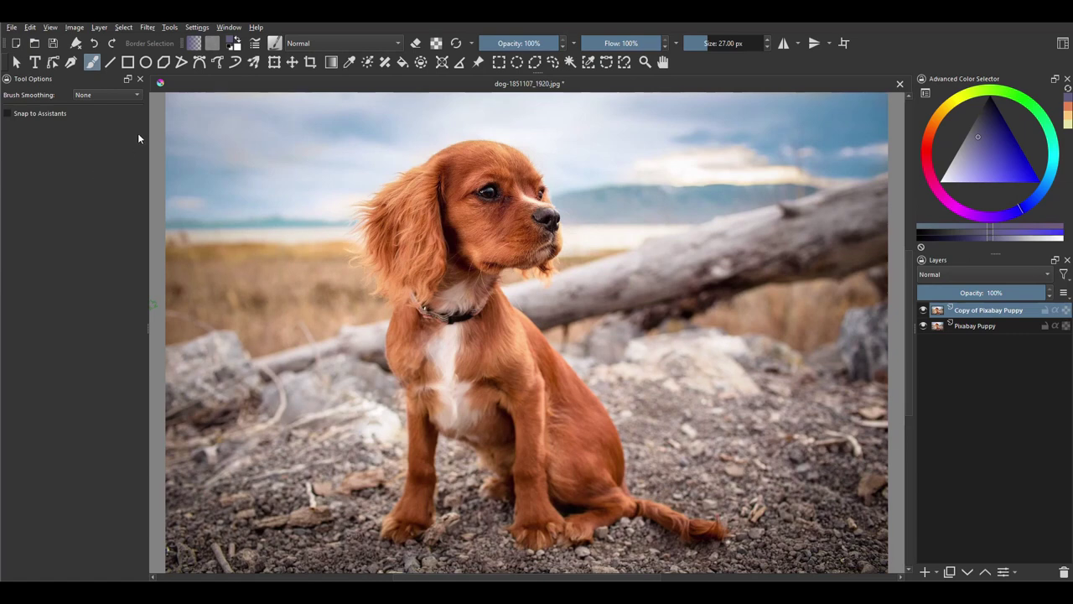
Launch G'MIC-Qt from the Filter menu over the puppy photo.
click(147, 27)
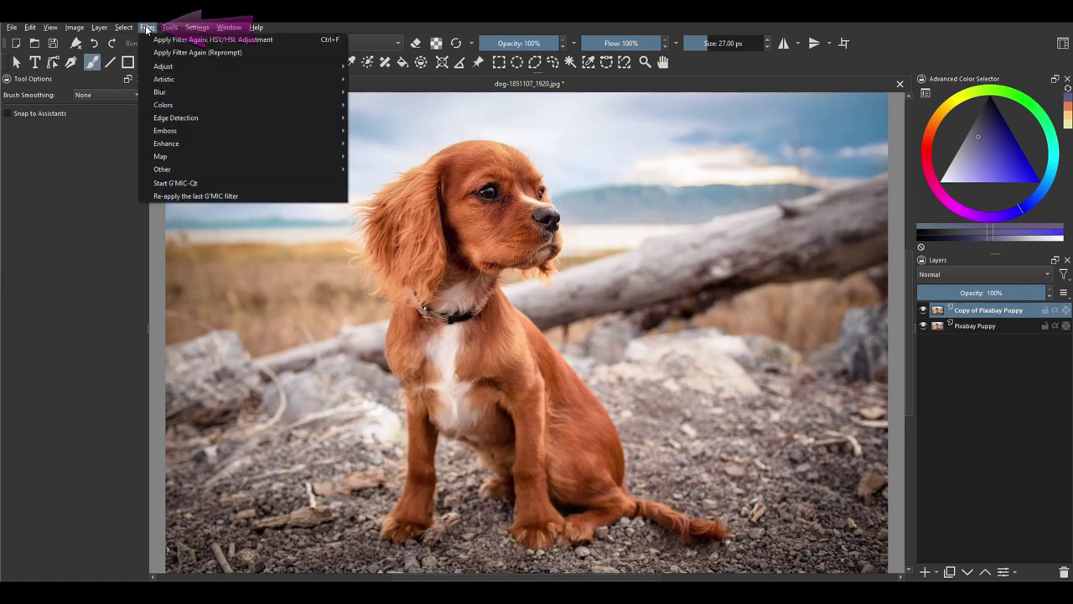
click(176, 183)
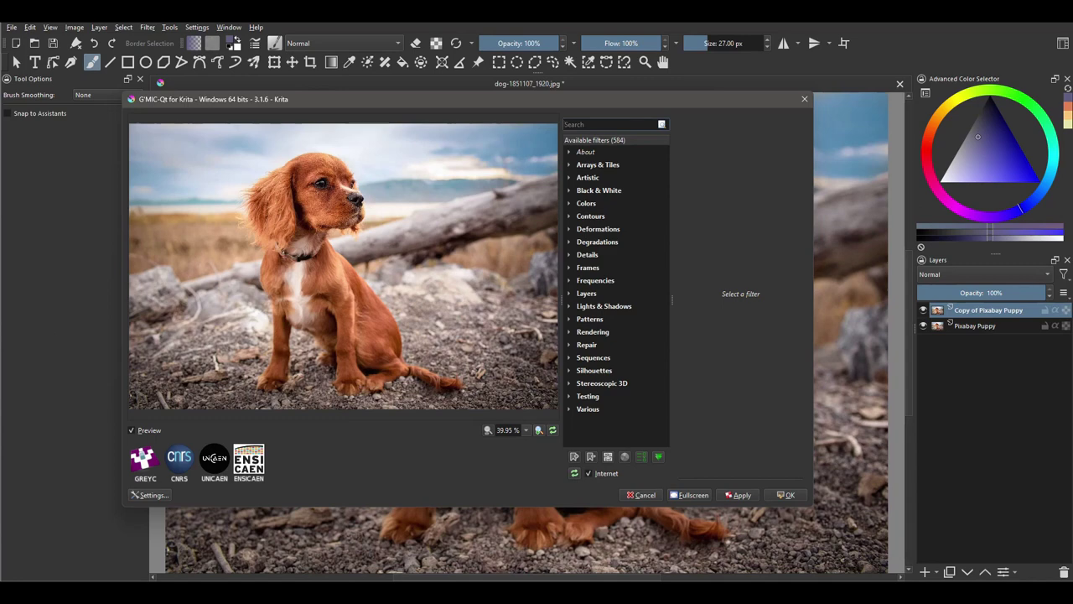
Find and select the Posterize filter, widen the parameter panel and centre the preview on the dog's face.
text(P)
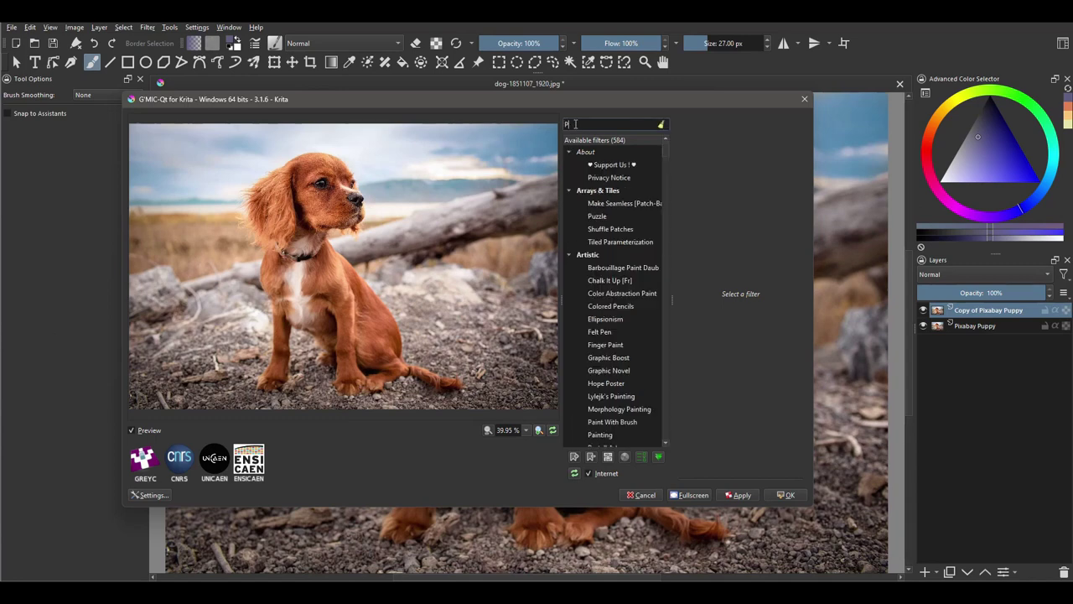
text(osterize)
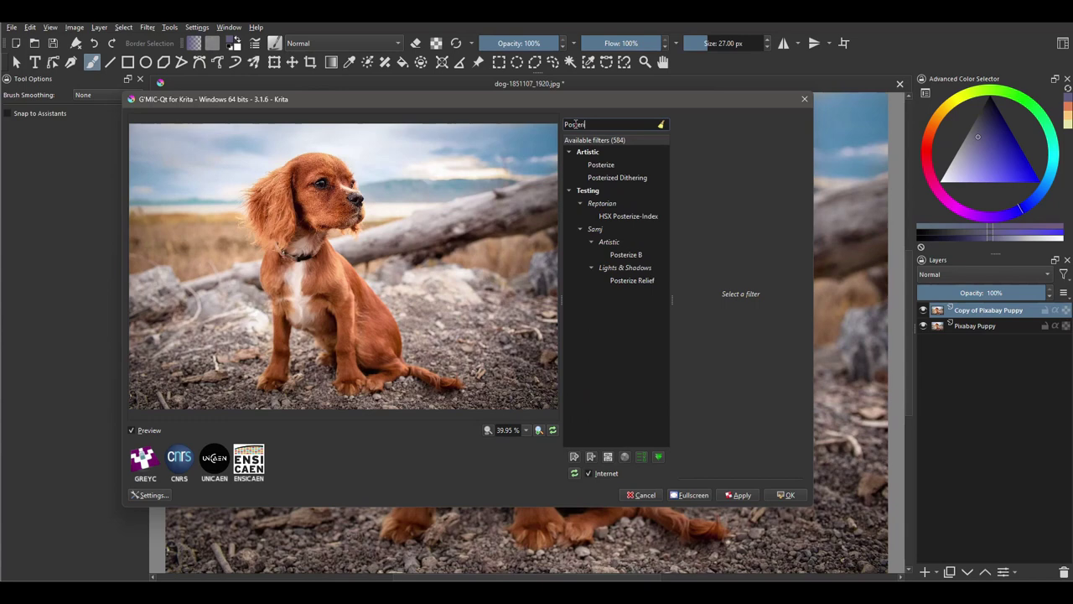
click(602, 165)
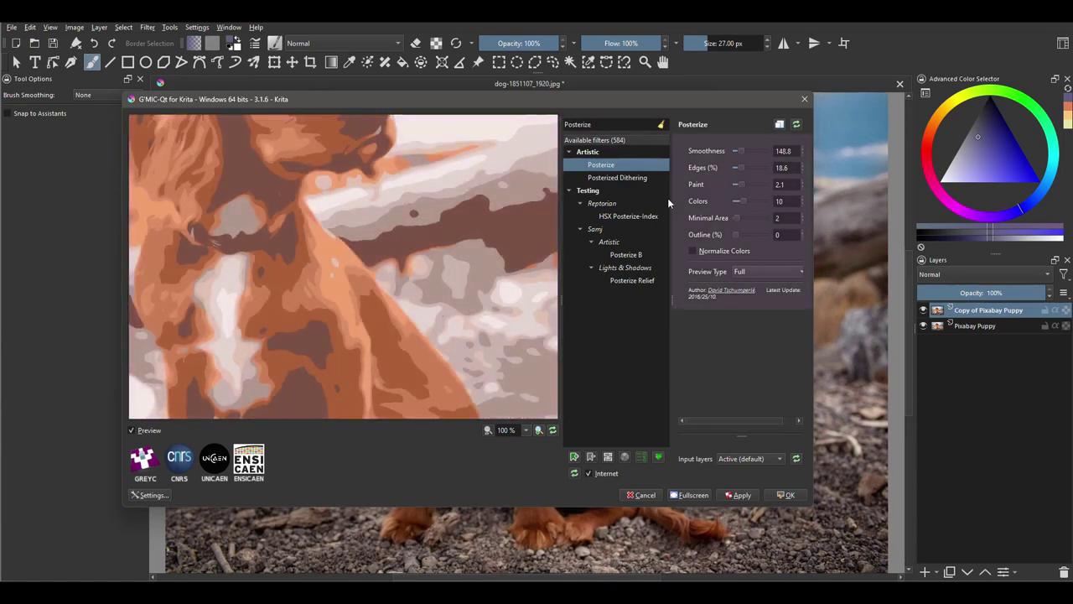
drag(564, 296, 514, 315)
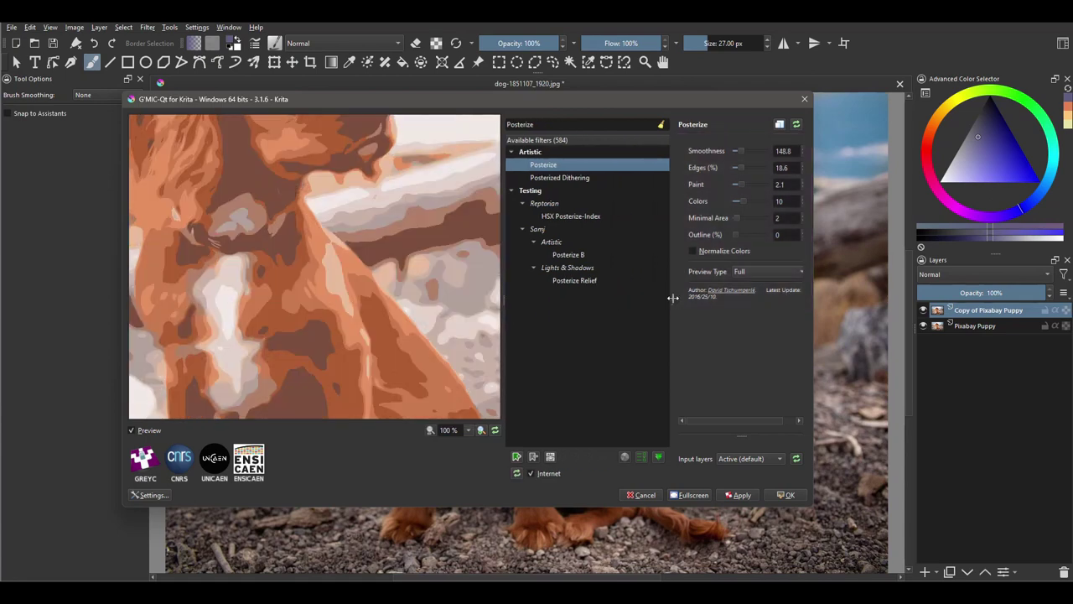
drag(671, 300, 612, 307)
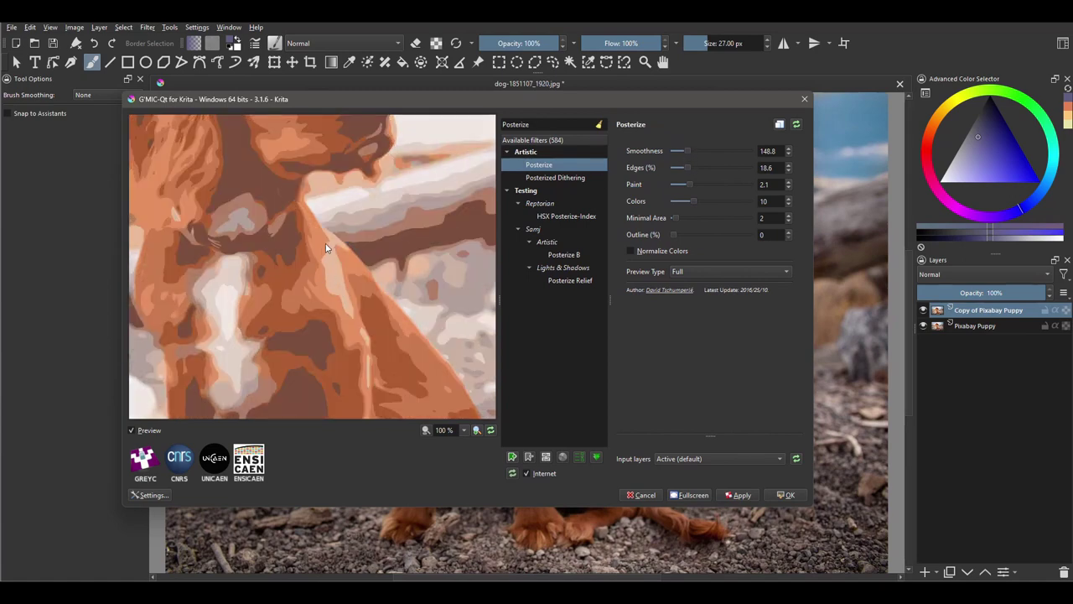
drag(326, 242, 340, 403)
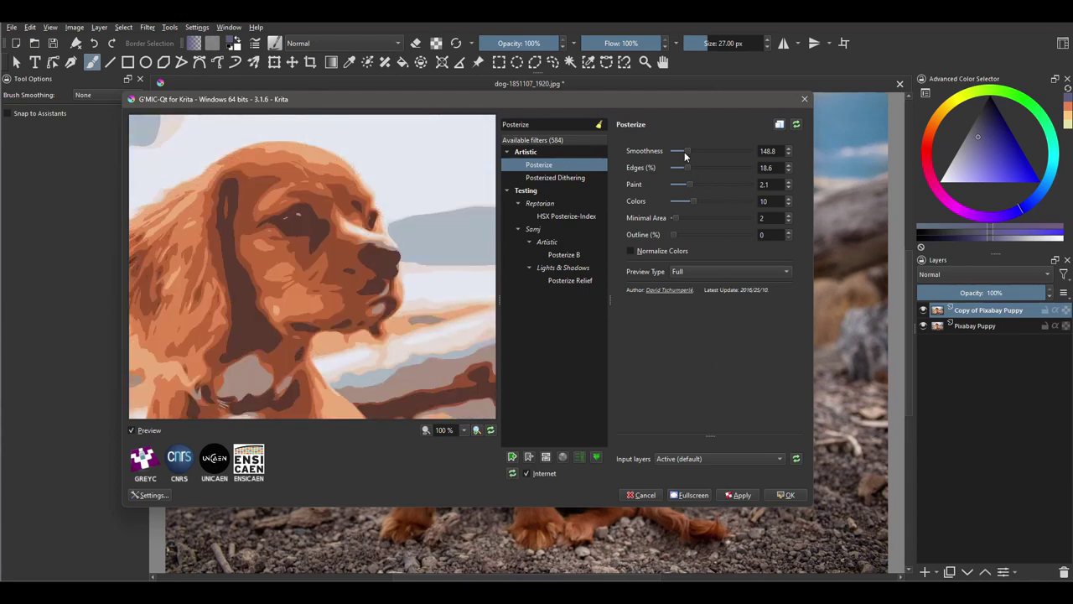
Set Smoothness 82.4, Edges 10.3, 9 colours and no outline, lower Paint, and apply the filter.
drag(686, 153, 680, 153)
drag(690, 188, 684, 190)
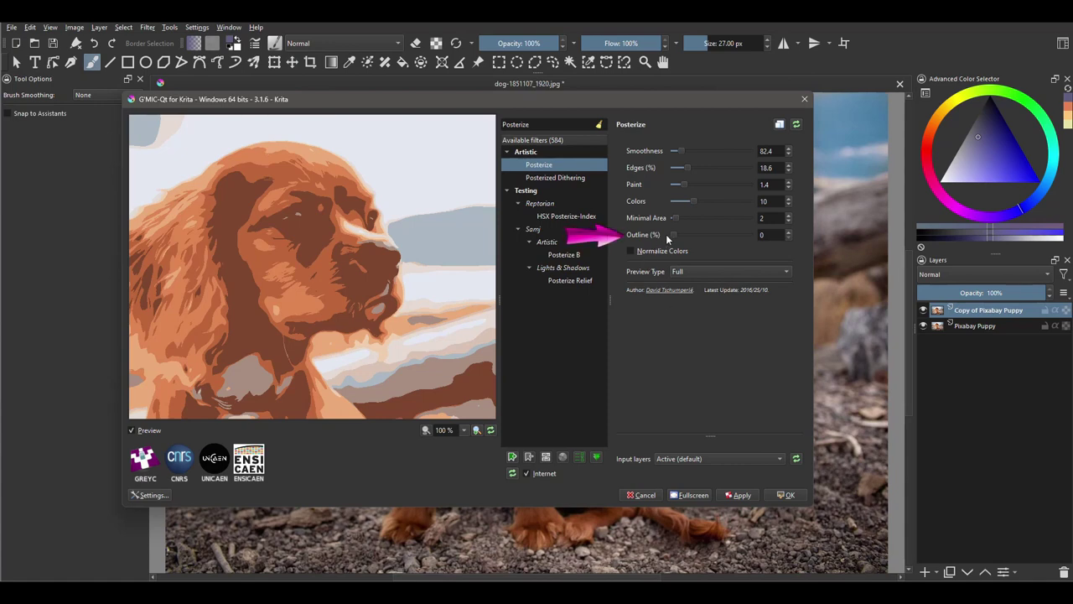
drag(676, 238, 741, 235)
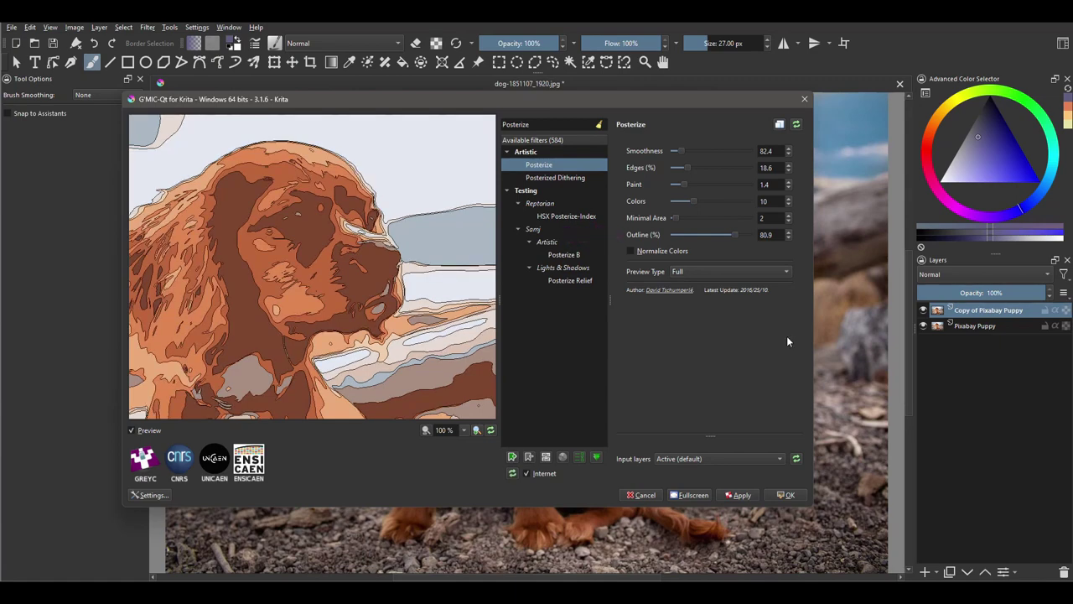
drag(736, 234, 670, 235)
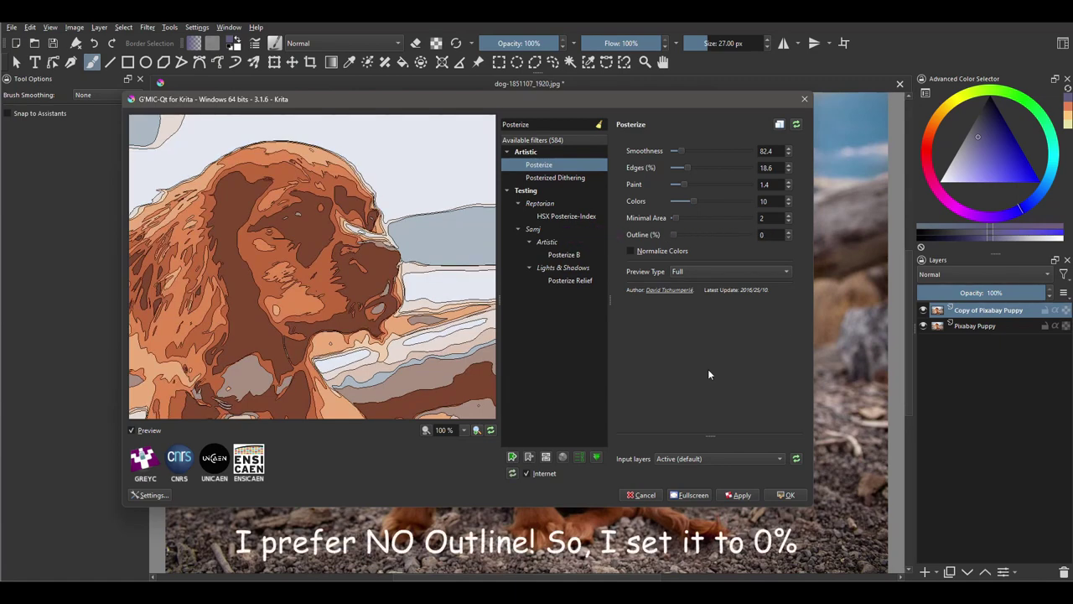
click(789, 204)
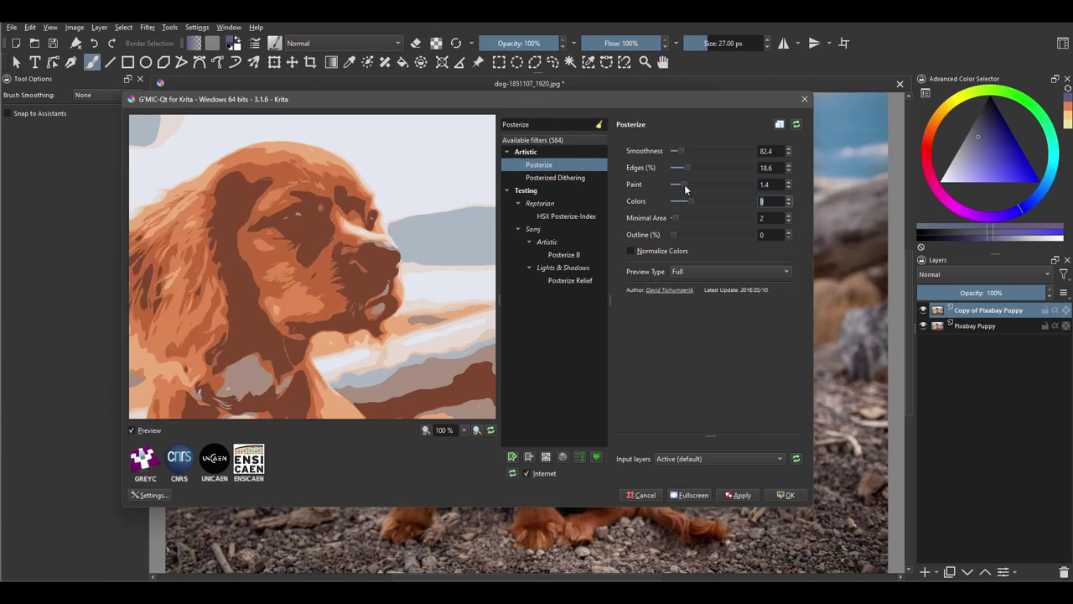
drag(685, 186, 681, 169)
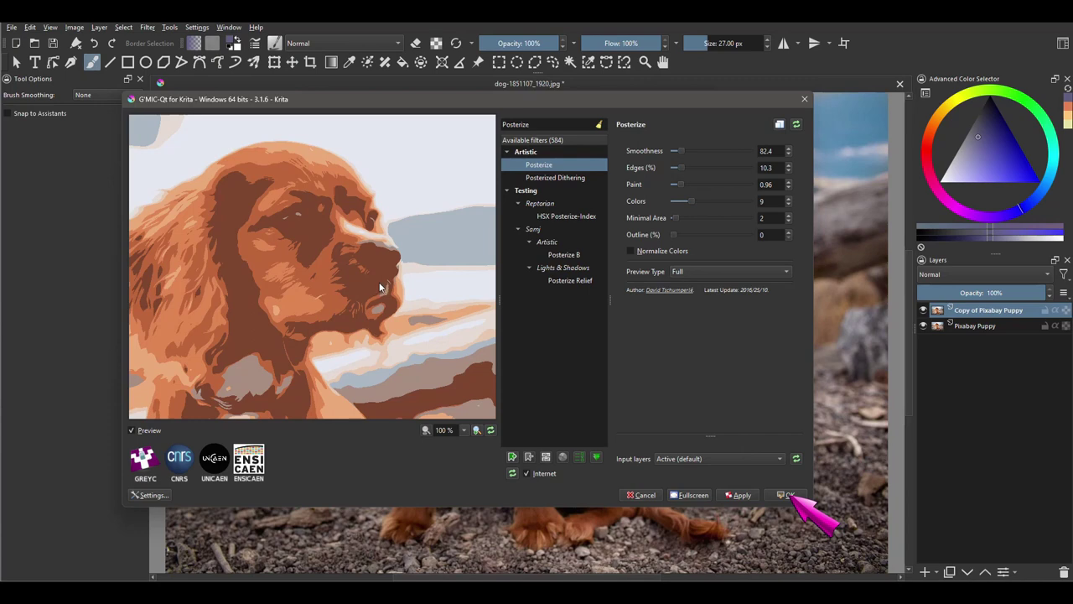
click(786, 495)
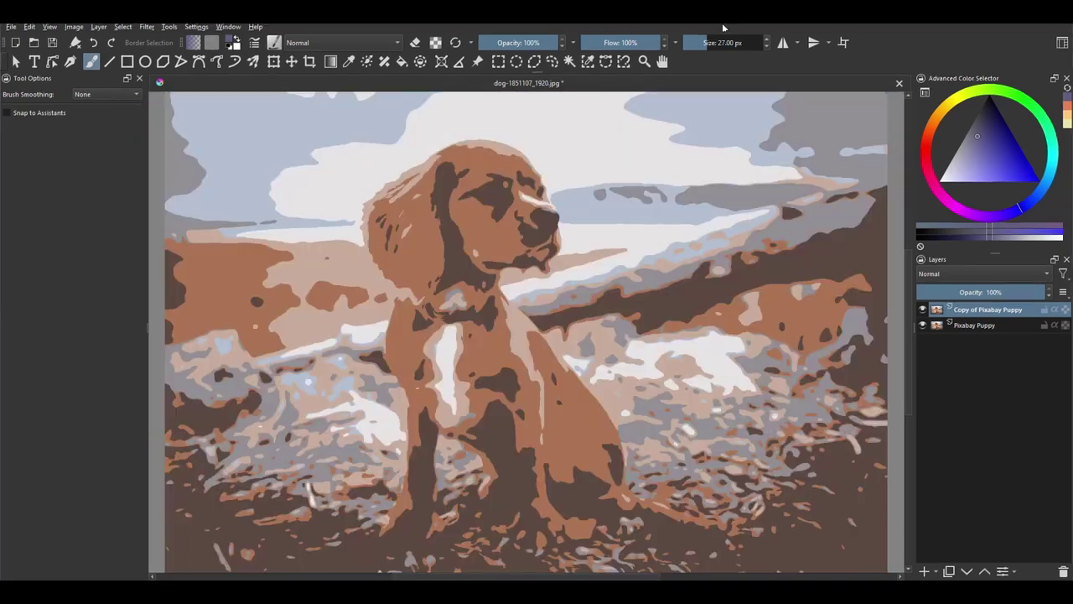
Hide and reshow the Copy of Pixabay Puppy layer to compare it with the original photo.
click(924, 309)
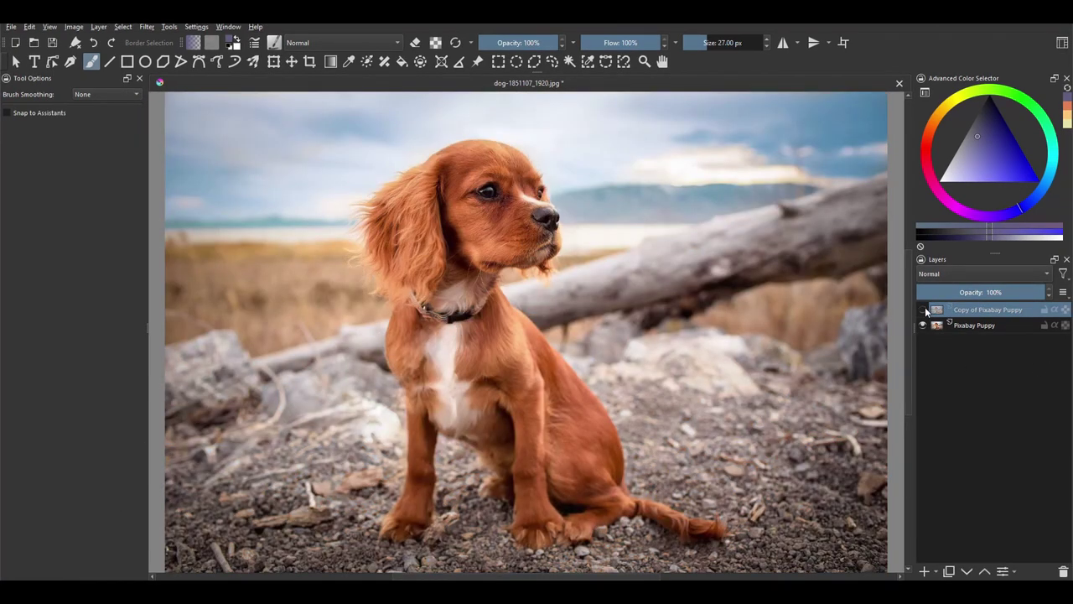
click(924, 310)
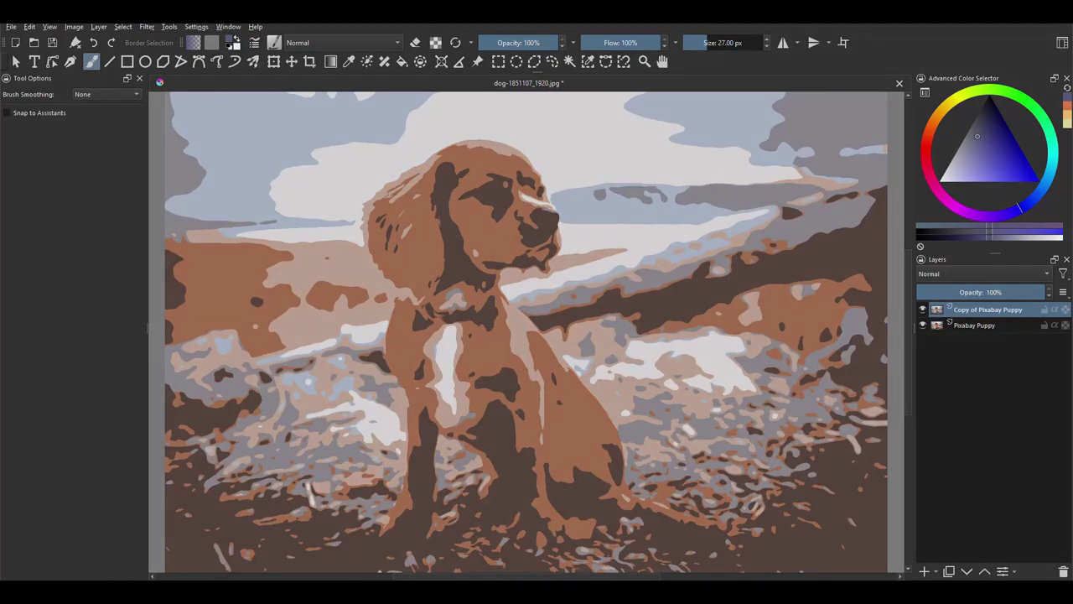